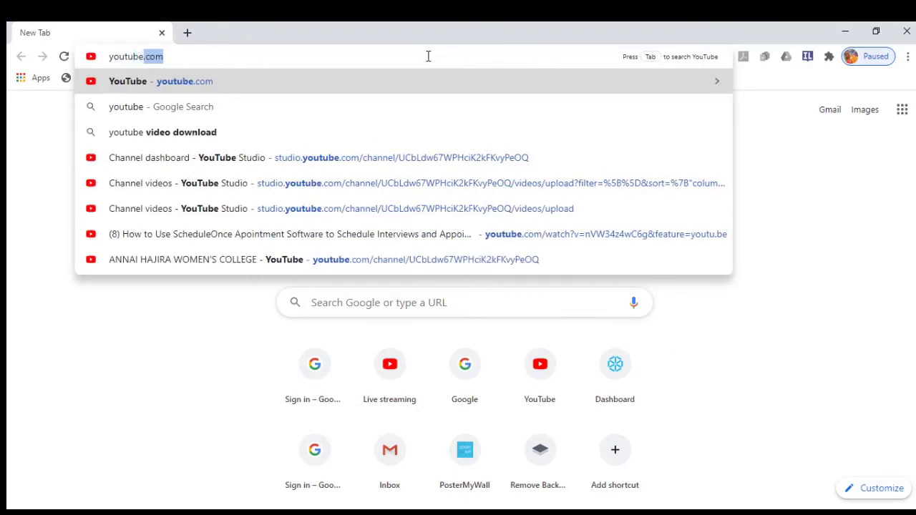
Open youtube.com and sign in with the first listed Google account, entering the account password.
left_click(383, 89)
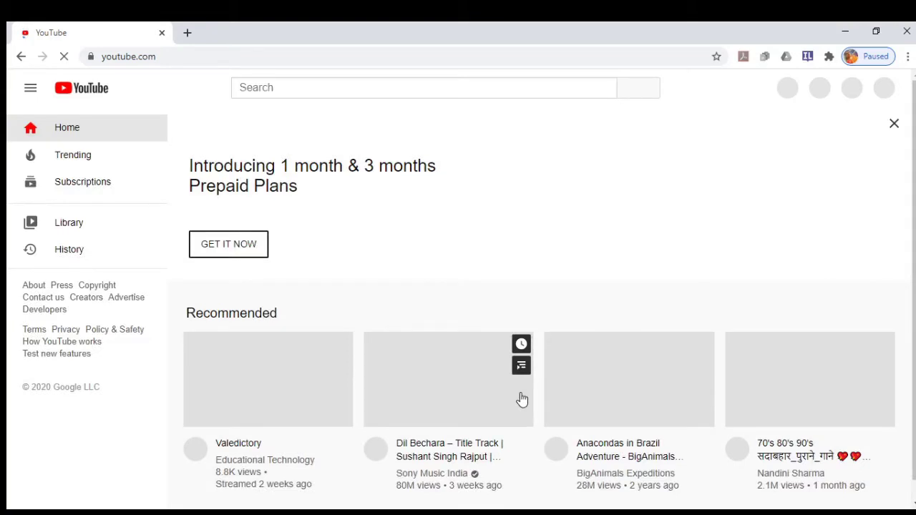
left_click(894, 123)
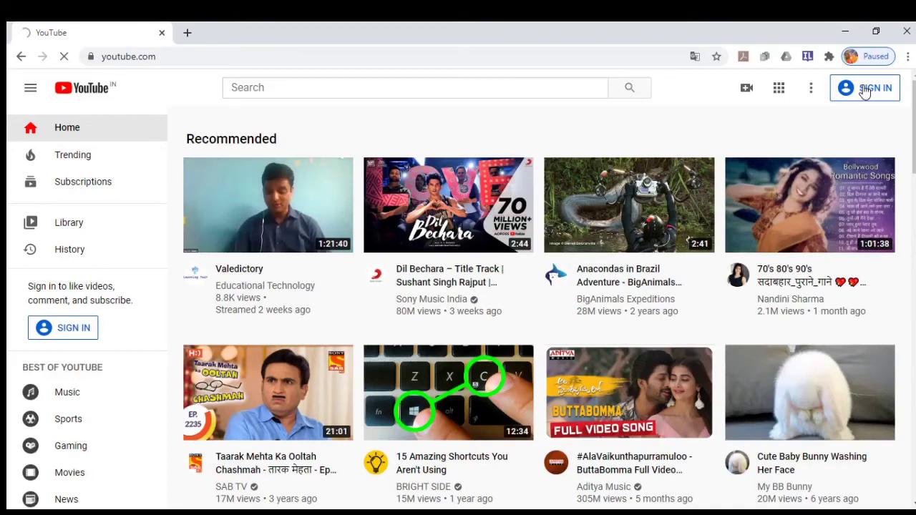
left_click(865, 89)
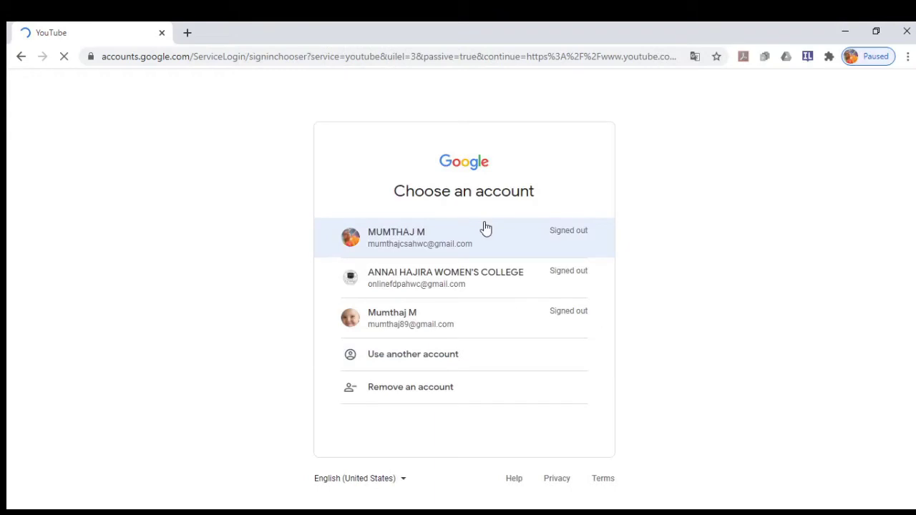
left_click(524, 237)
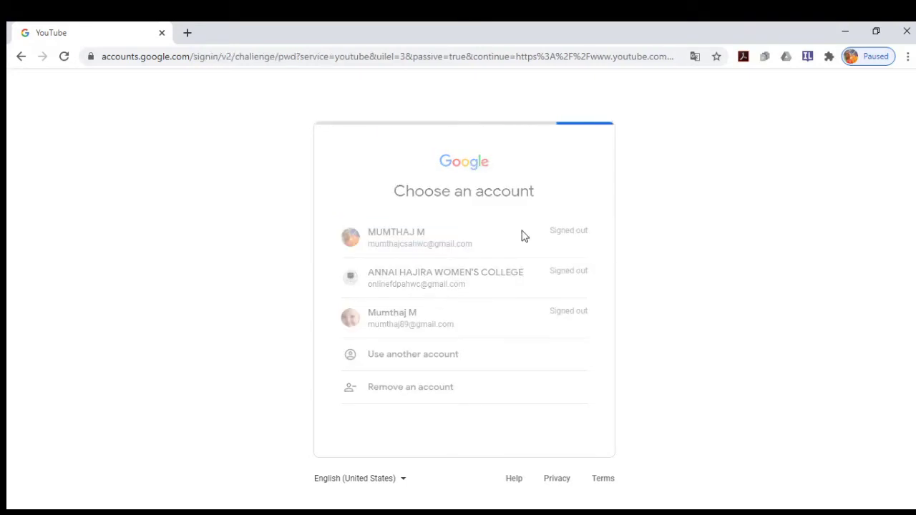
left_click(426, 269)
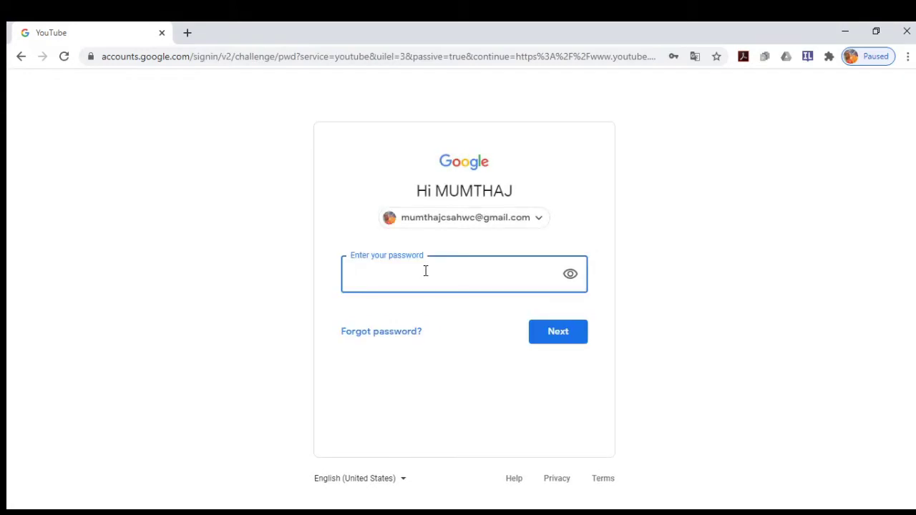
type("••••••••••••••")
left_click(550, 338)
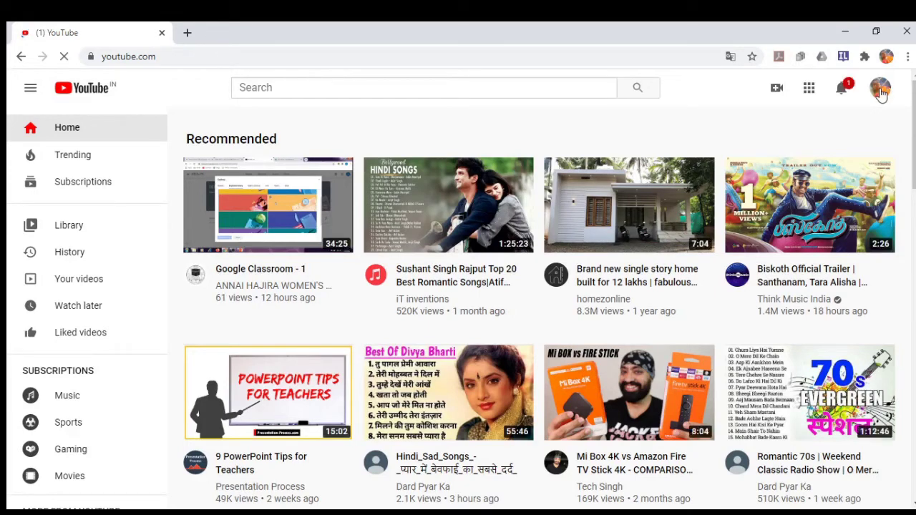
Go to YouTube Studio for the signed-in channel and upload the video file TEST.mp4.
left_click(881, 94)
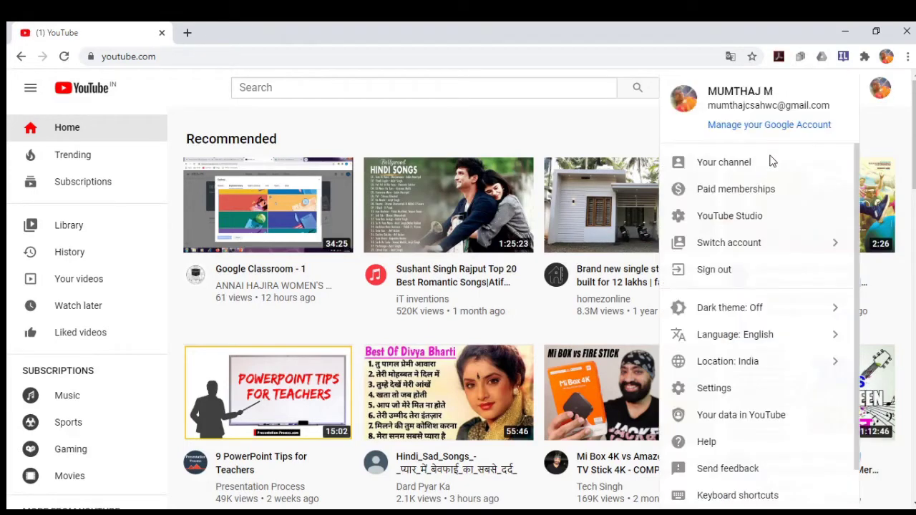
left_click(731, 216)
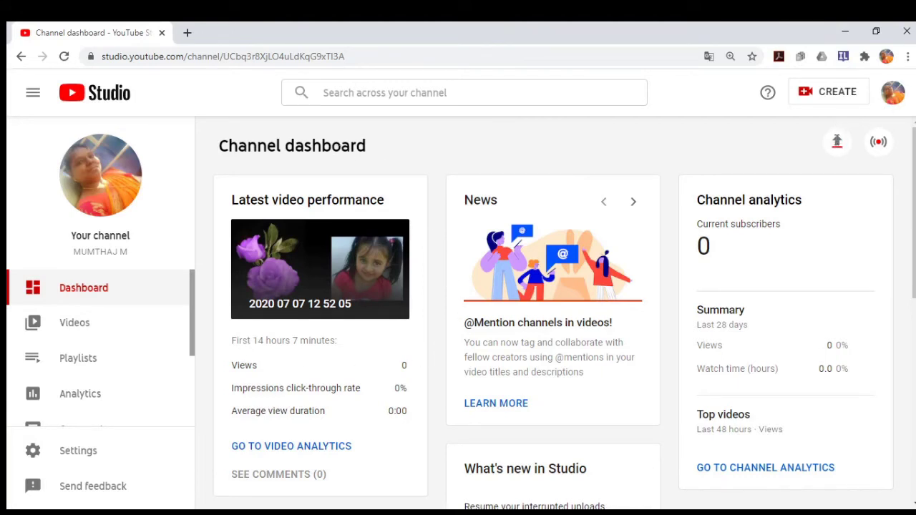
left_click(838, 146)
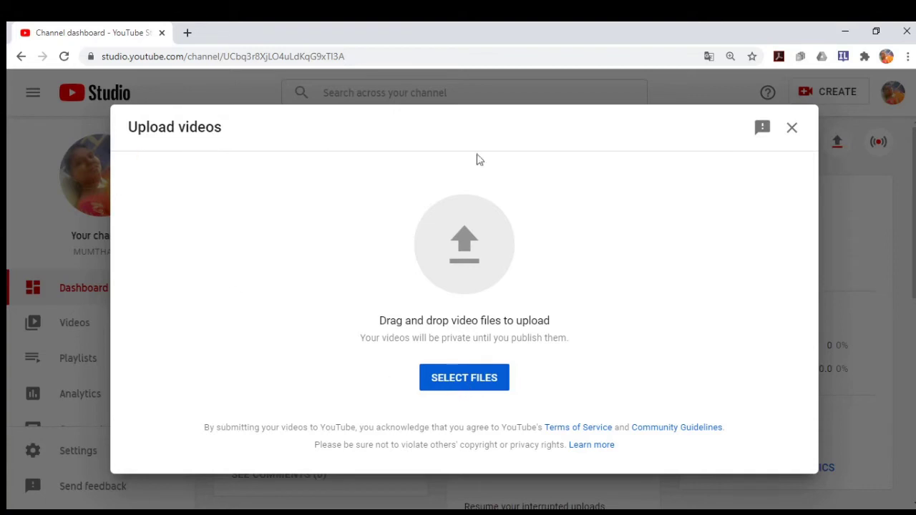
left_click(472, 378)
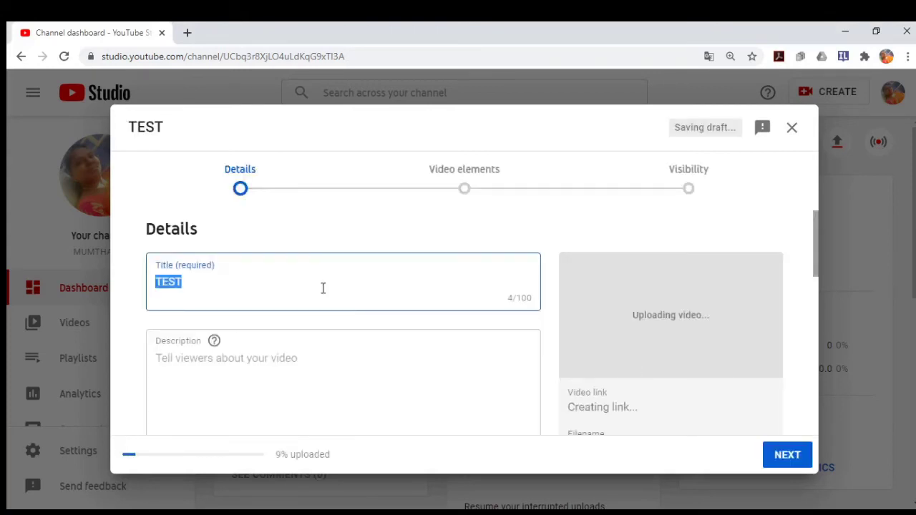
Examine the title, description, thumbnail, playlist and video link fields in the TEST video's upload details.
left_click(230, 363)
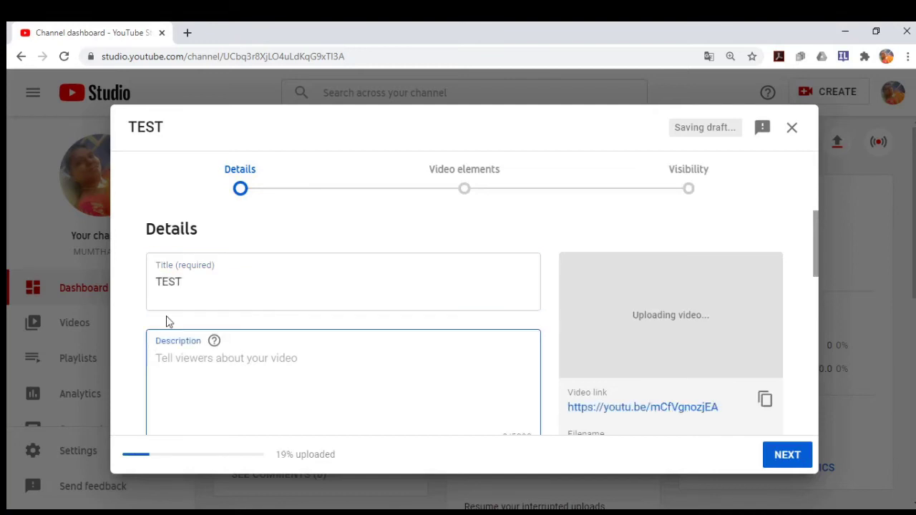
scroll(399, 341, "down", 2)
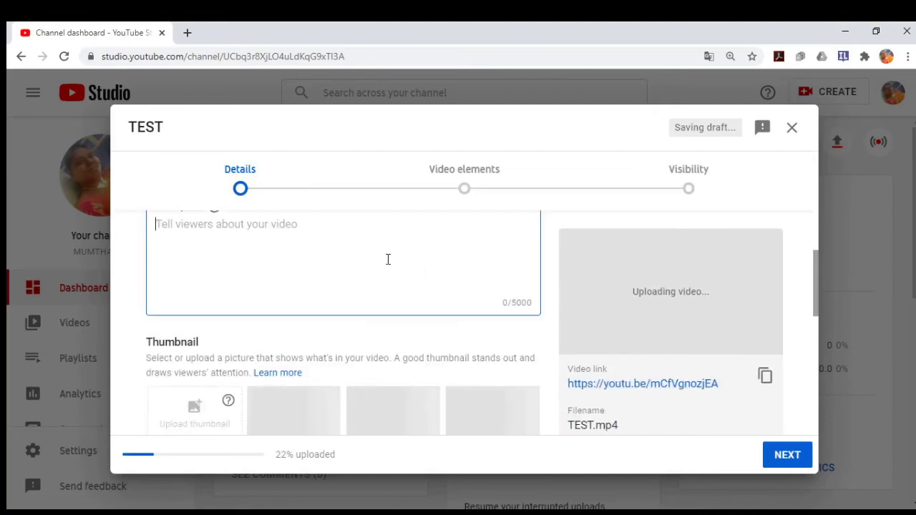
scroll(388, 259, "up", 2)
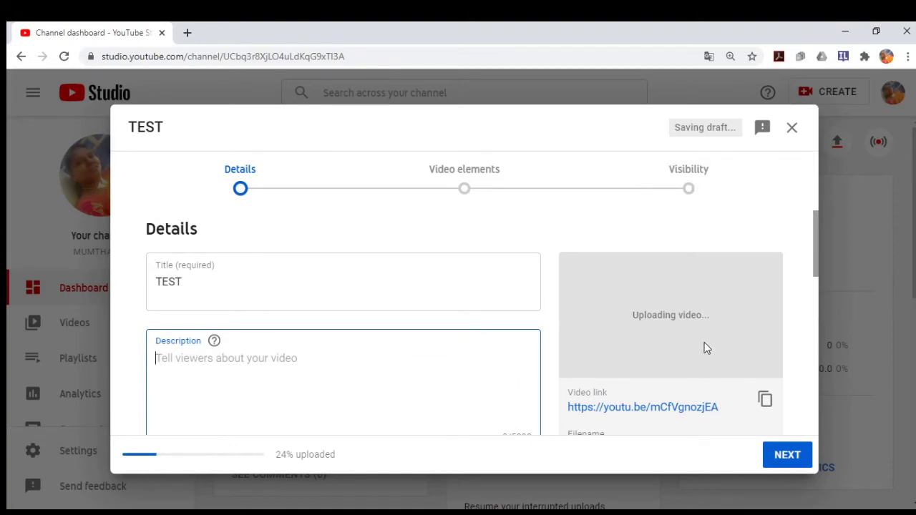
scroll(705, 347, "down", 2)
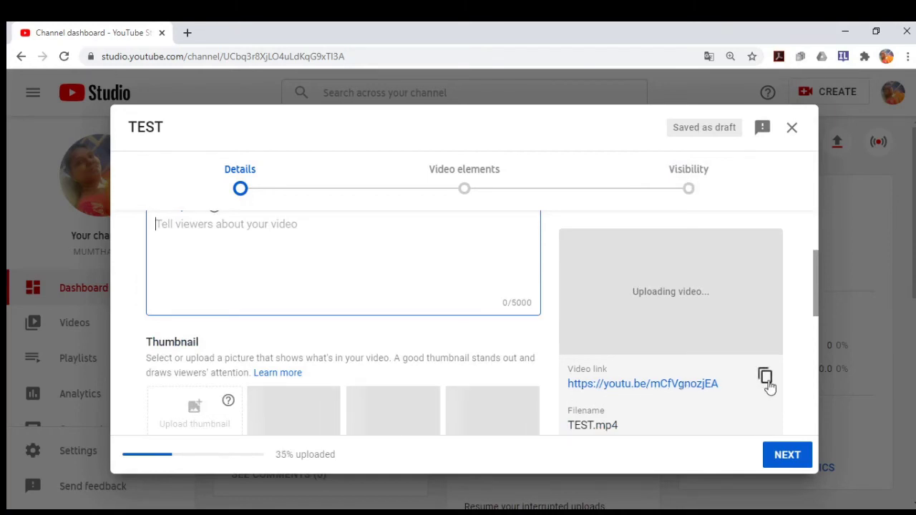
scroll(533, 358, "down", 2)
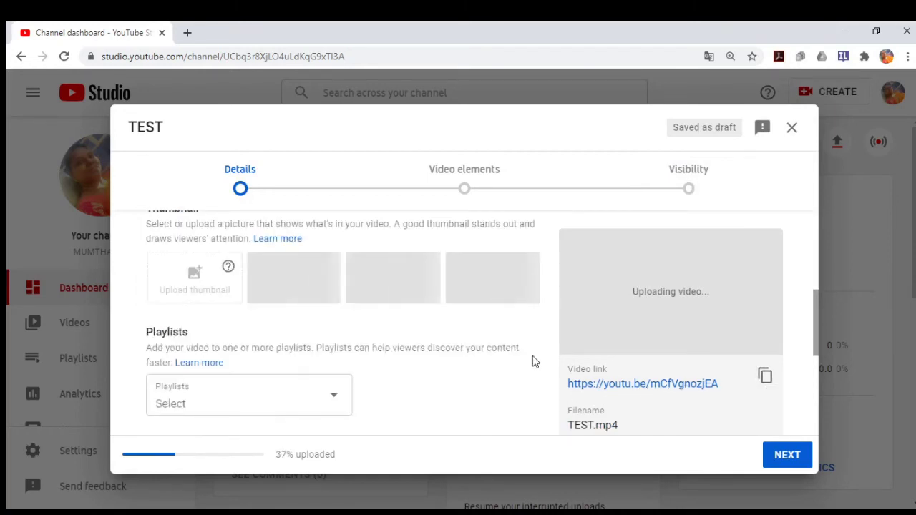
scroll(532, 361, "down", 2)
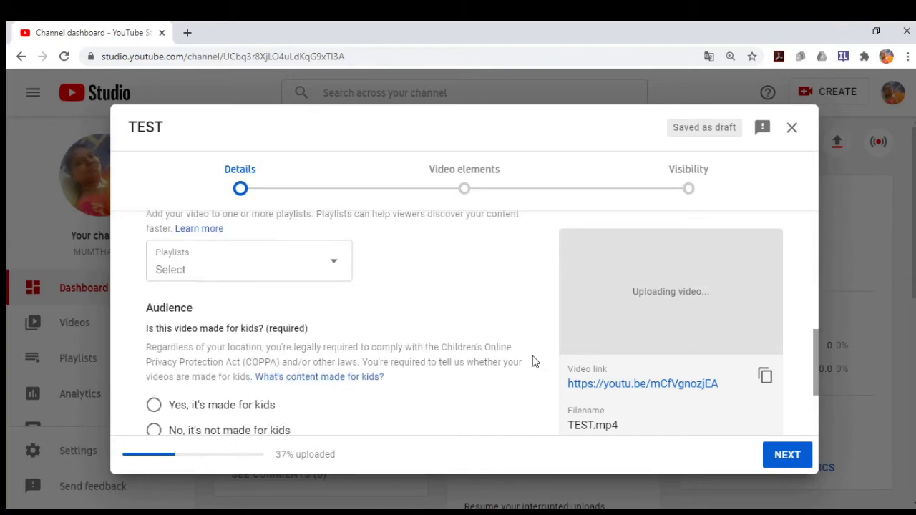
scroll(533, 361, "up", 2)
scroll(368, 358, "up", 2)
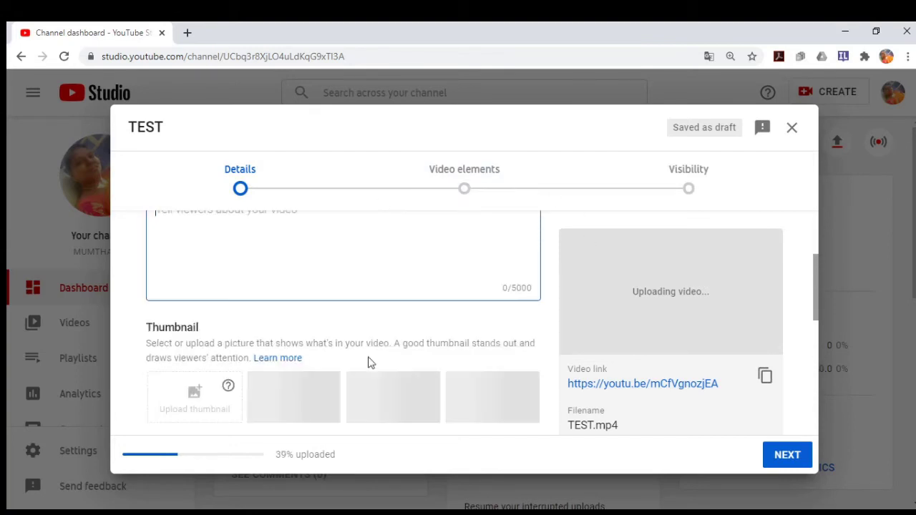
Set the audience of the TEST video to "No, it's not made for kids".
scroll(368, 363, "down", 2)
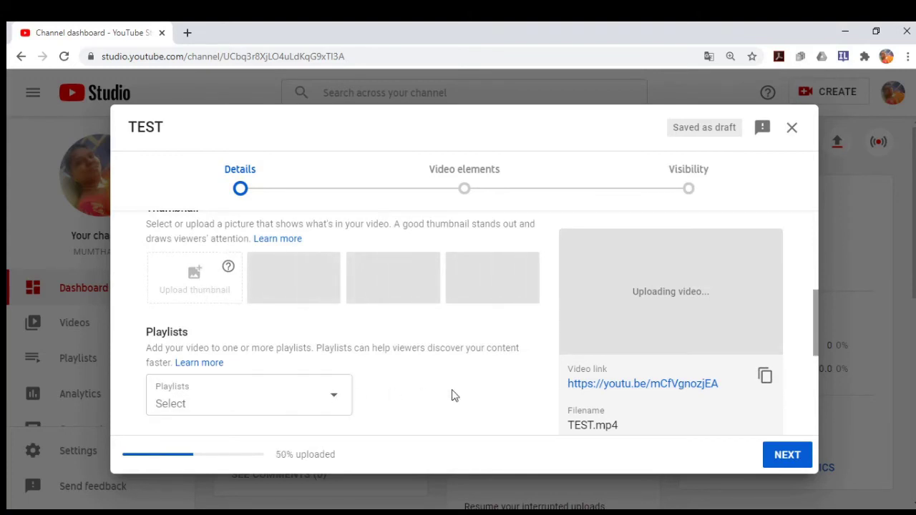
scroll(474, 401, "down", 2)
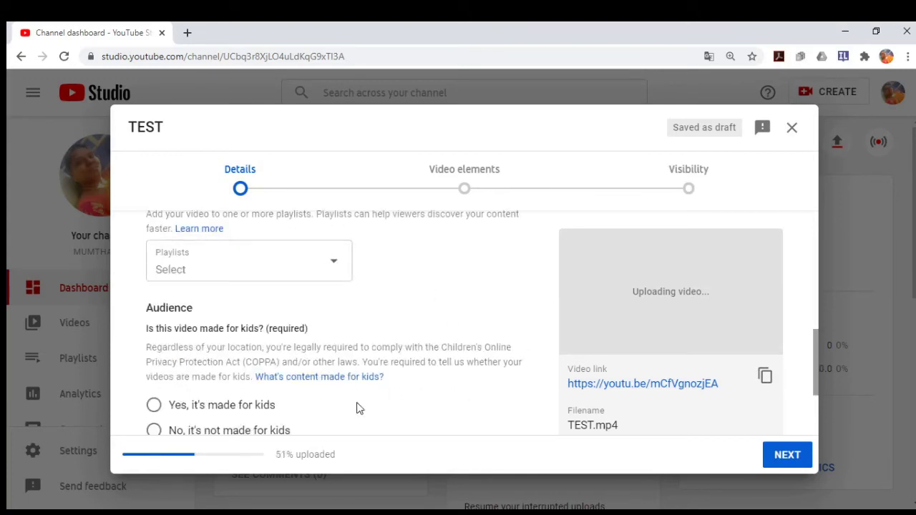
scroll(361, 406, "down", 2)
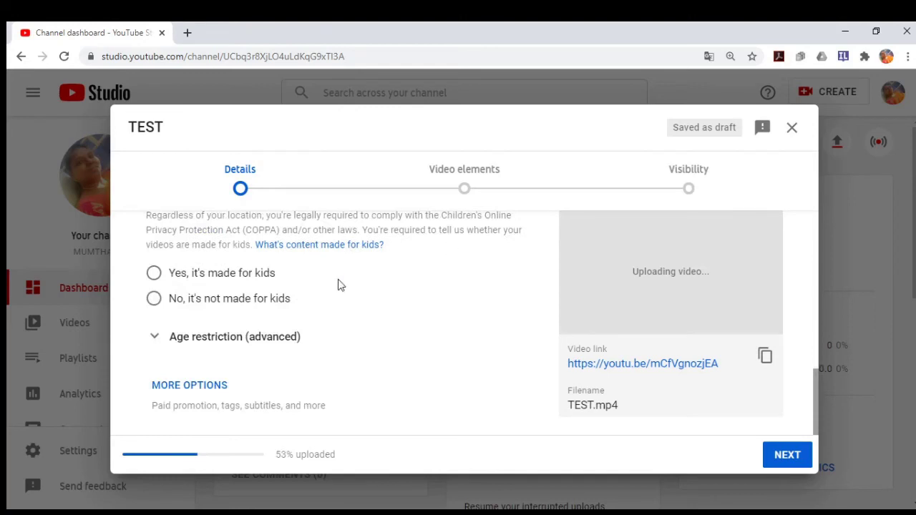
scroll(341, 315, "up", 2)
scroll(348, 327, "down", 2)
left_click(154, 300)
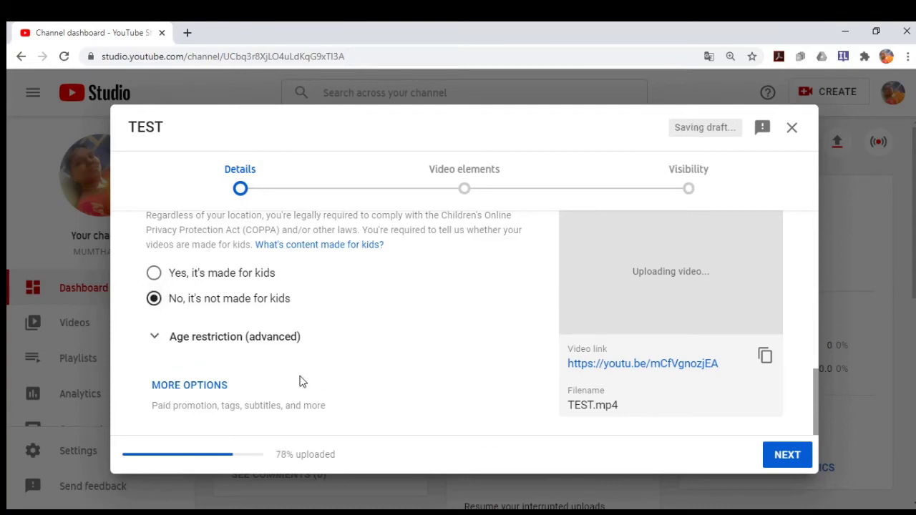
Expand the age restriction and additional options, and examine the paid promotion, tags, language, recording, license and category settings.
left_click(206, 338)
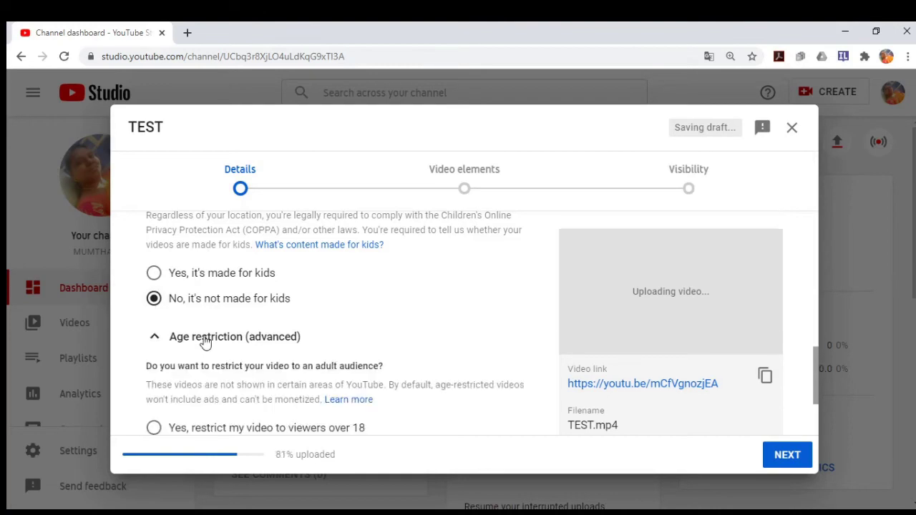
scroll(365, 385, "down", 3)
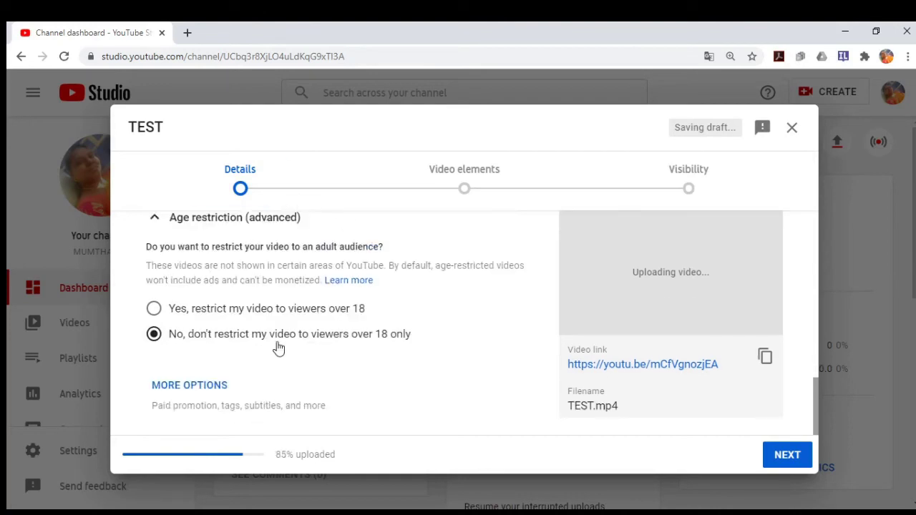
left_click(208, 393)
scroll(271, 345, "down", 1)
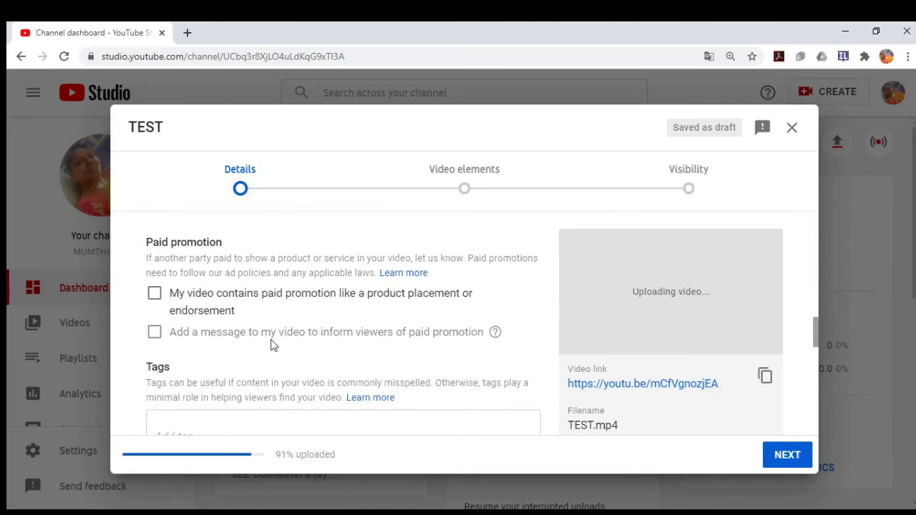
scroll(271, 345, "down", 3)
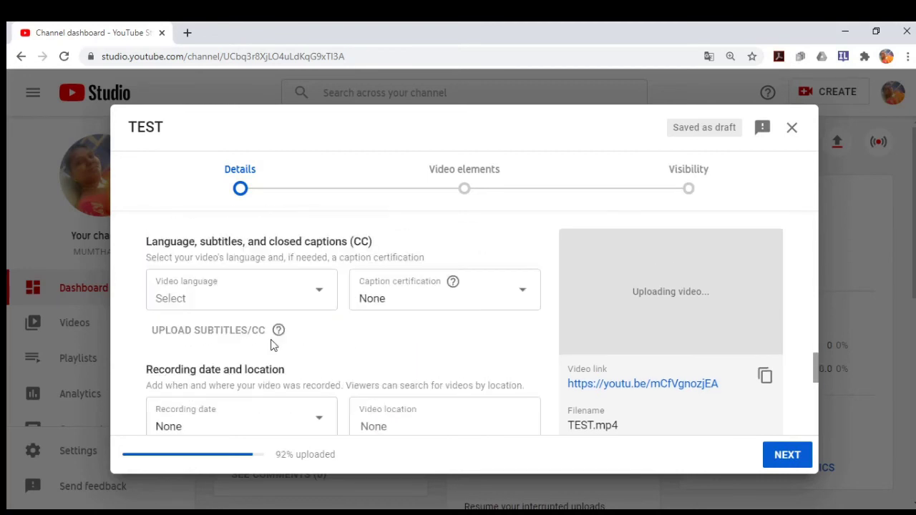
scroll(271, 345, "down", 3)
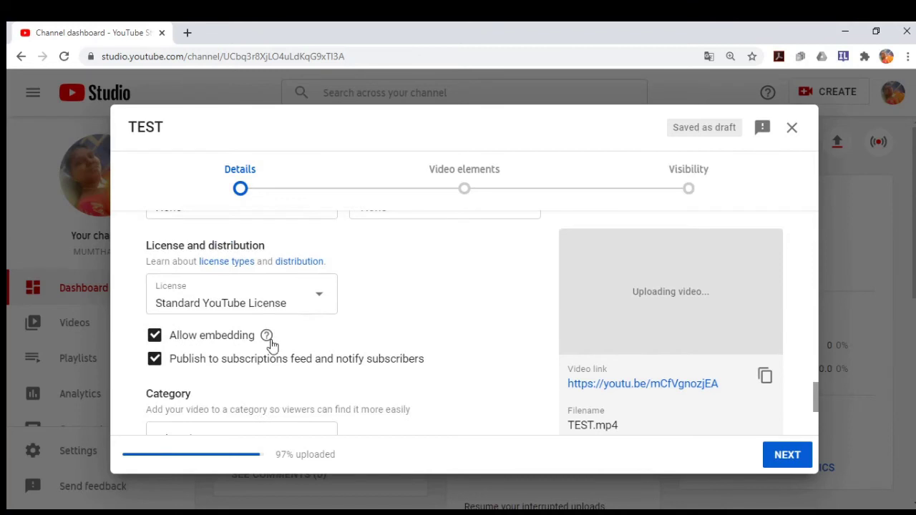
scroll(271, 345, "down", 1)
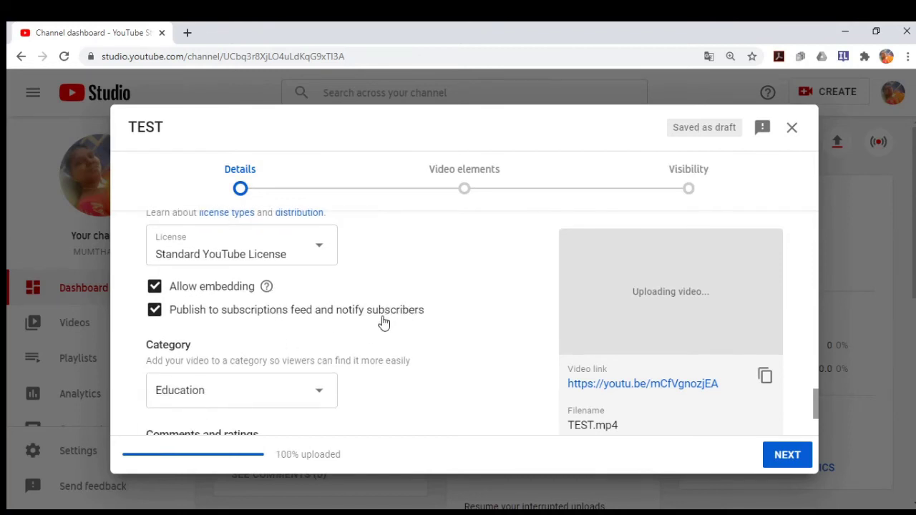
scroll(370, 337, "up", 3)
scroll(371, 338, "down", 3)
Set the comment visibility of the TEST video to "Allow all comments".
scroll(371, 337, "down", 2)
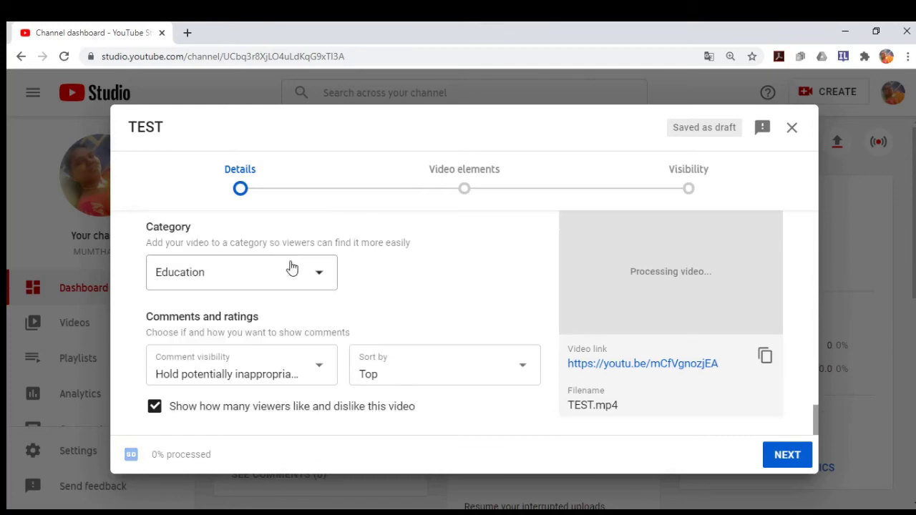
left_click(312, 379)
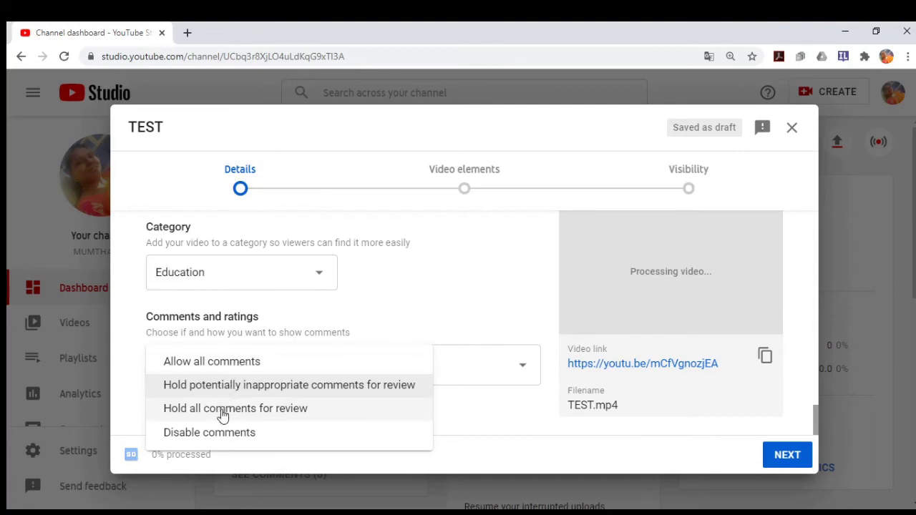
left_click(241, 368)
left_click(241, 368)
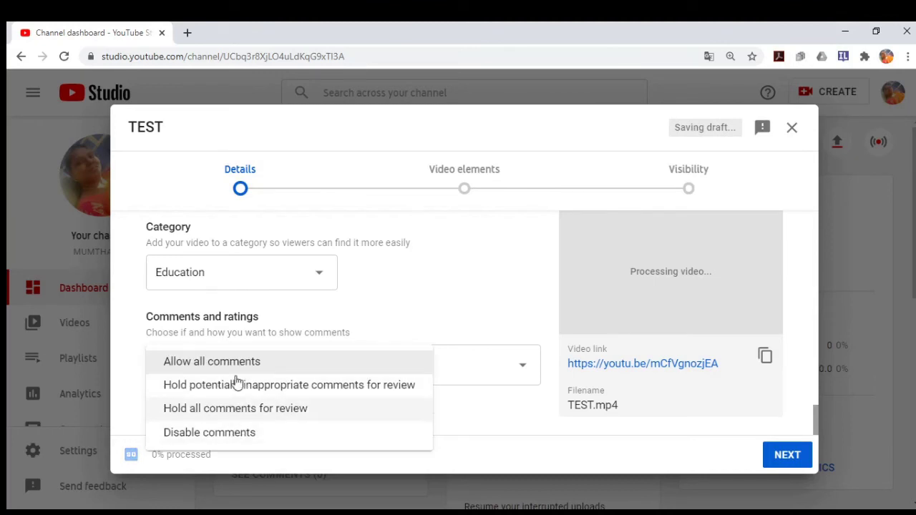
left_click(247, 367)
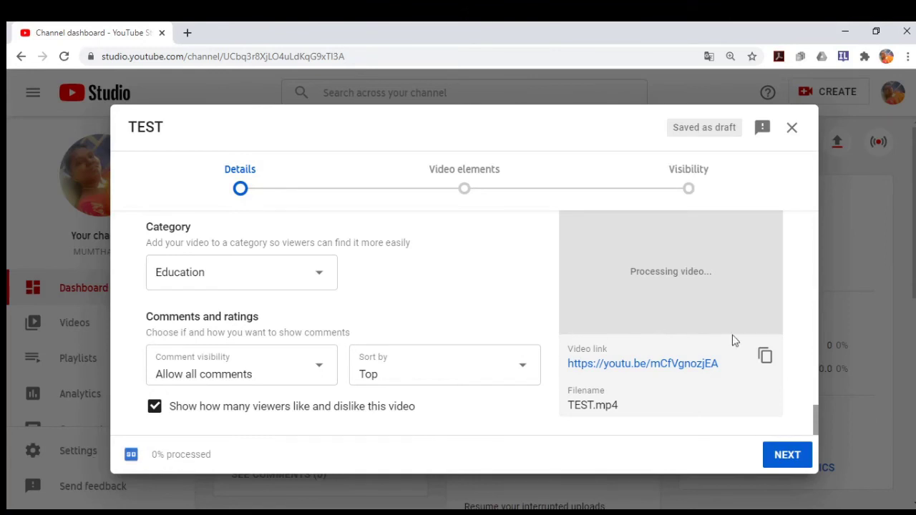
Finish the video details and skip the video elements stage to reach the Visibility settings.
scroll(734, 341, "up", 2)
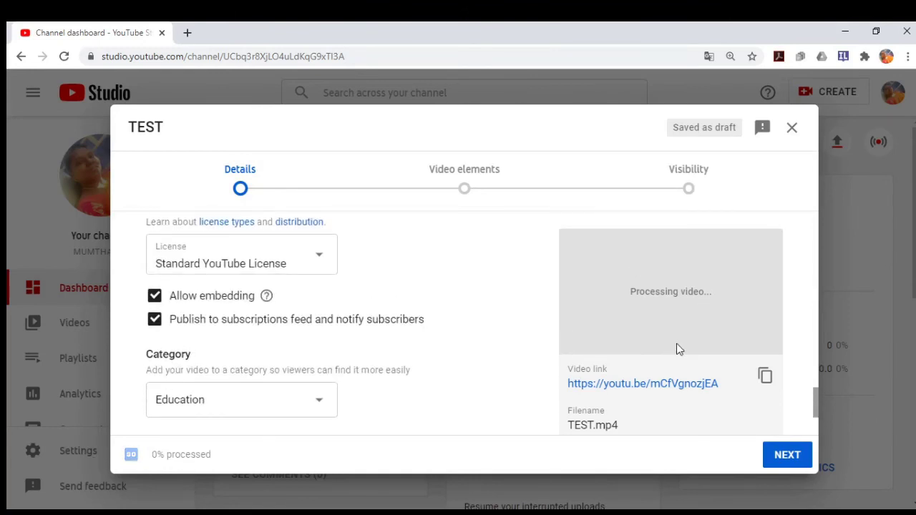
scroll(679, 349, "down", 2)
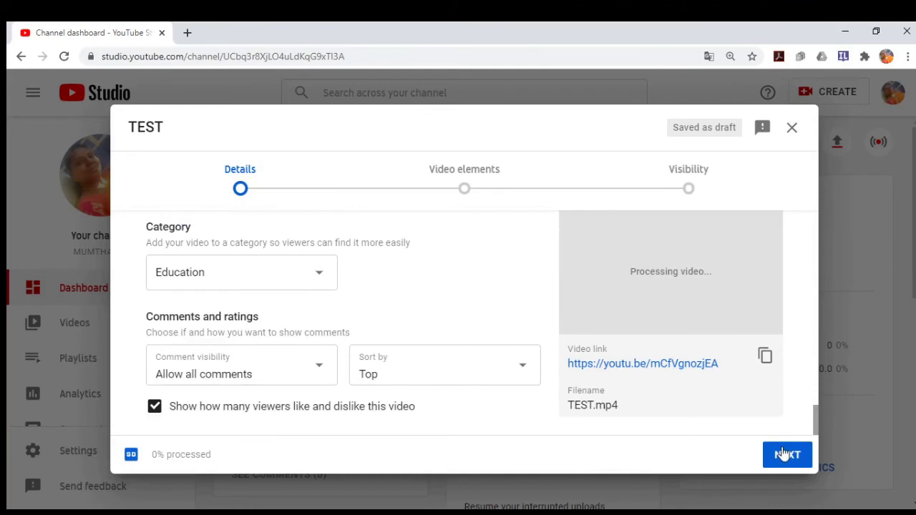
left_click(785, 455)
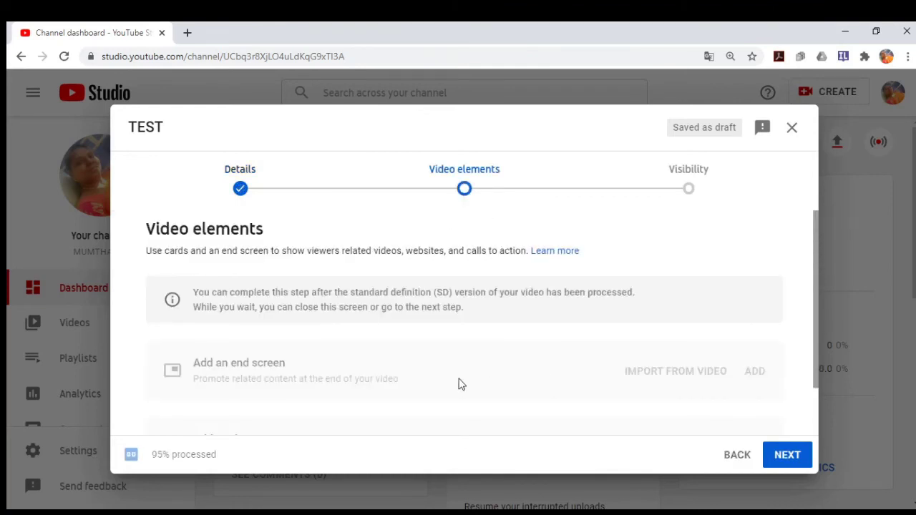
left_click(795, 458)
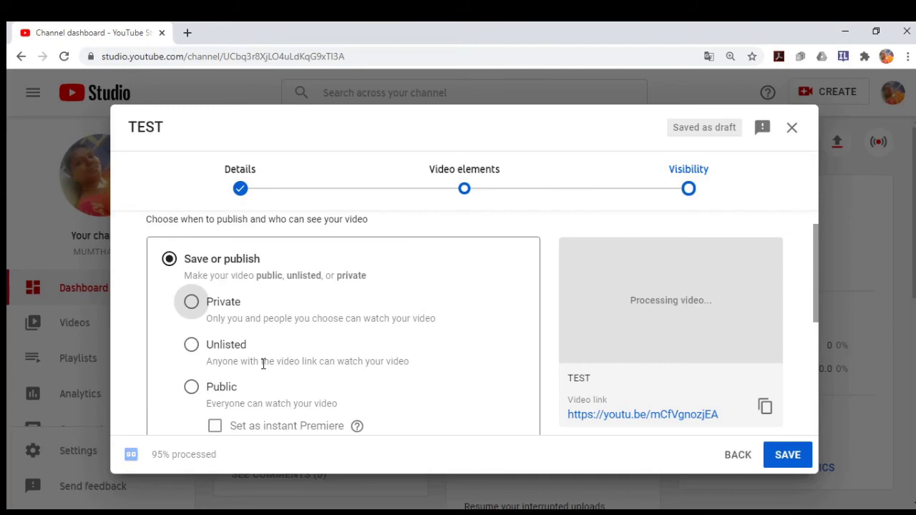
Set the visibility of the TEST video to Public, and review the Premiere and Schedule options and the pre-publish checks.
left_click(201, 397)
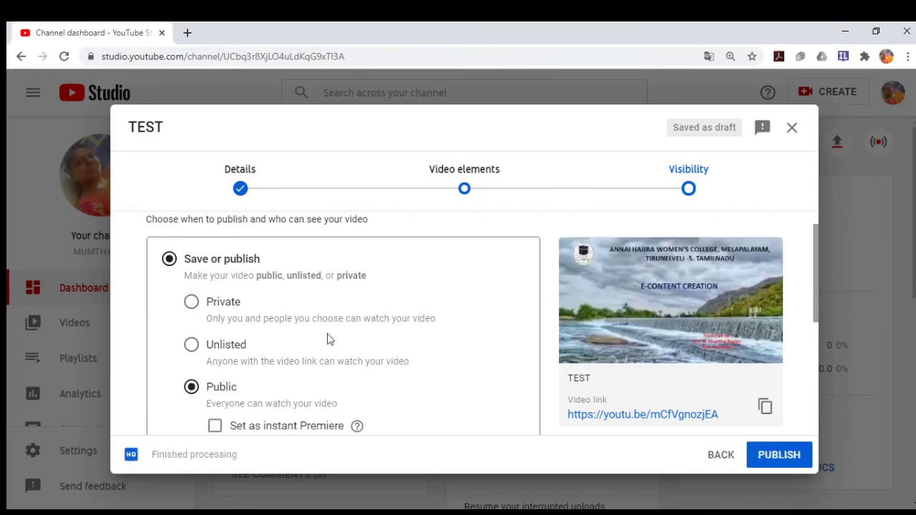
scroll(332, 378, "down", 2)
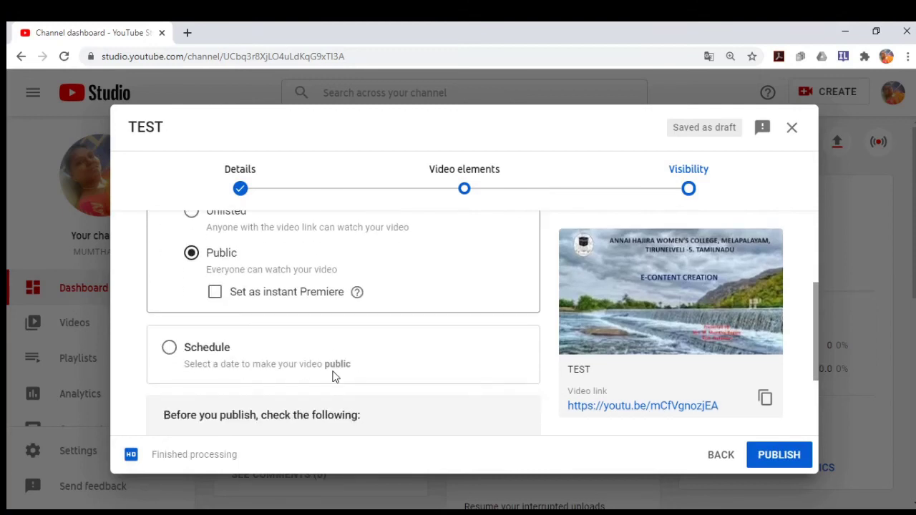
scroll(333, 377, "up", 2)
scroll(254, 380, "down", 2)
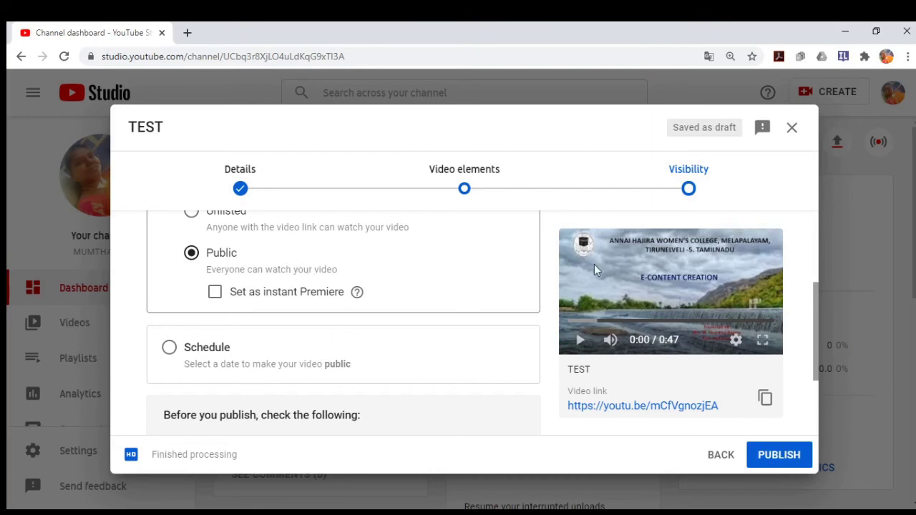
scroll(293, 327, "down", 2)
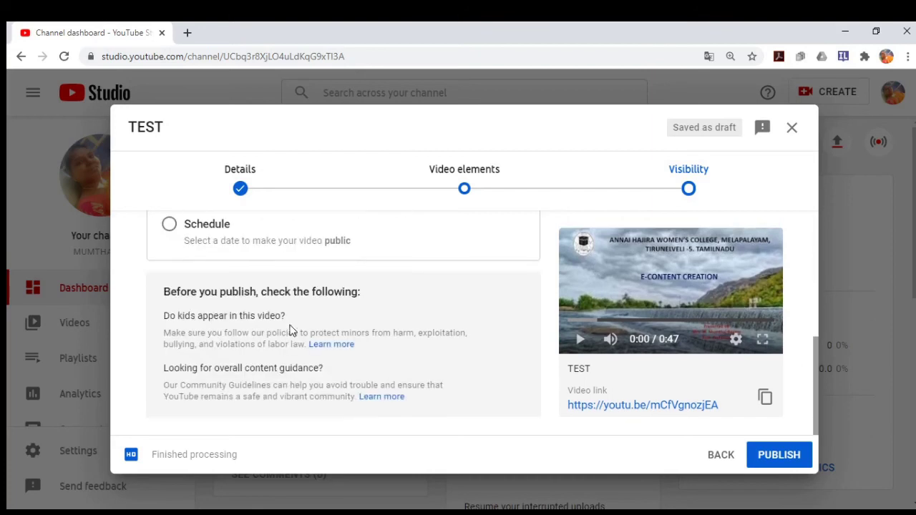
scroll(290, 329, "up", 2)
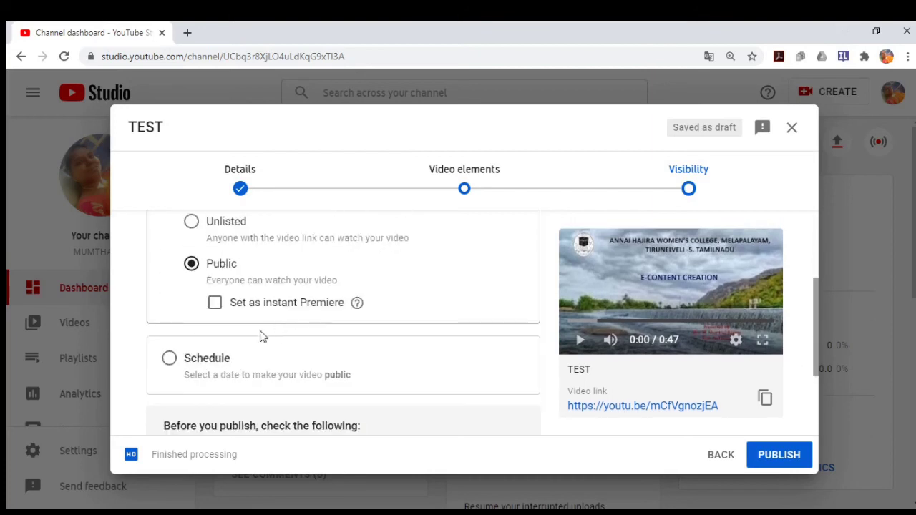
scroll(451, 391, "down", 2)
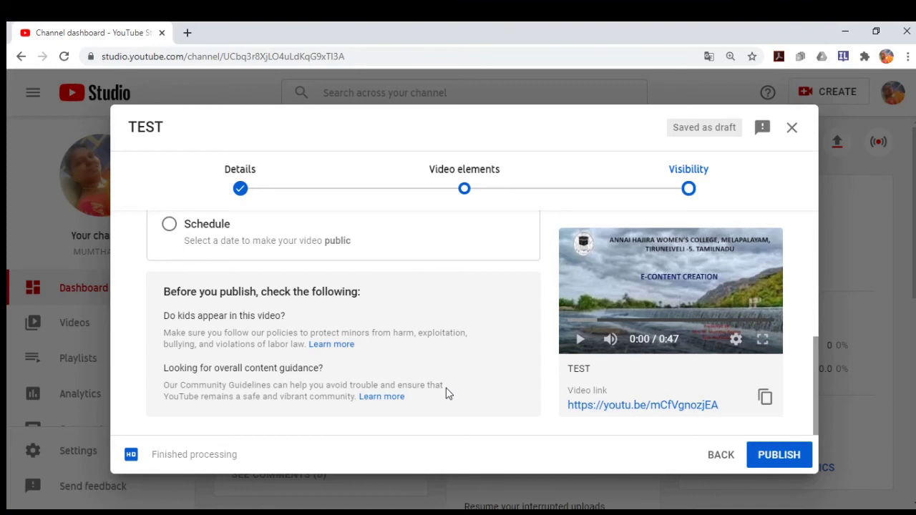
scroll(446, 394, "up", 2)
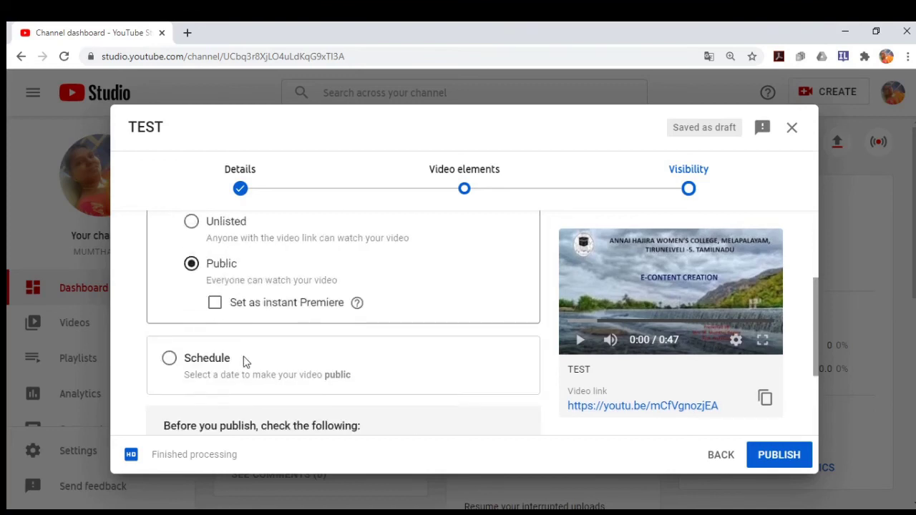
scroll(426, 385, "down", 2)
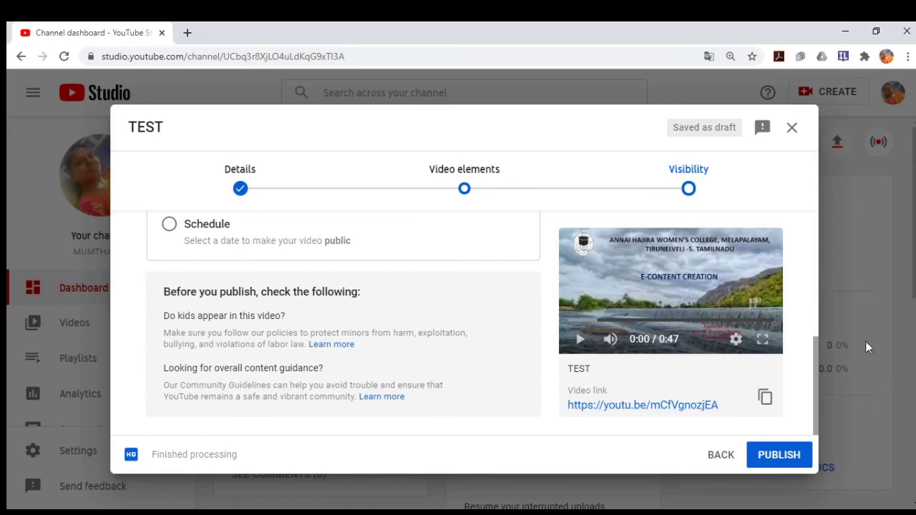
scroll(753, 330, "up", 5)
scroll(761, 397, "down", 5)
Publish the TEST video and close the dialog offering its share links.
left_click(770, 461)
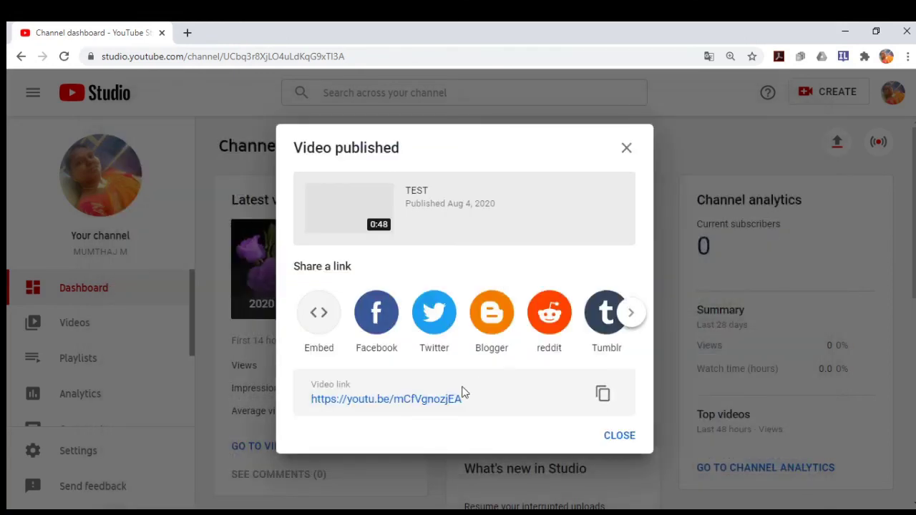
left_click(622, 440)
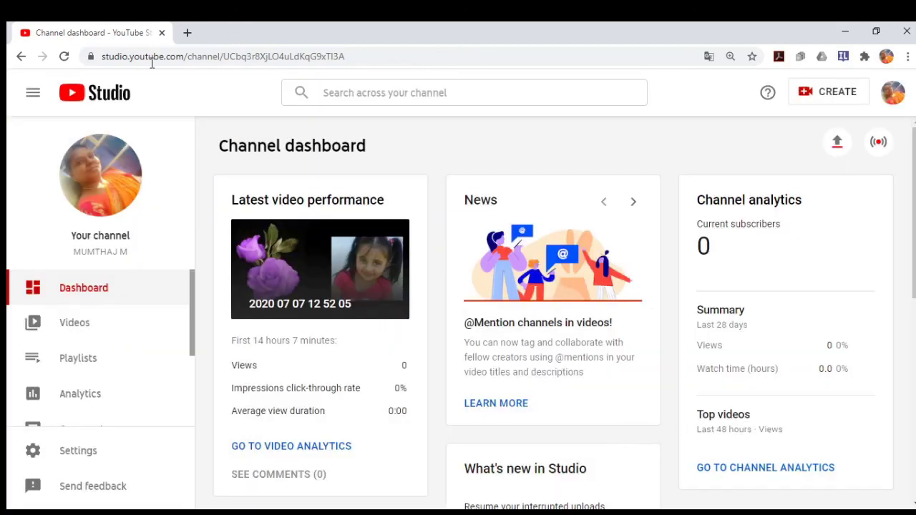
Copy the shareable link of the newly published TEST video from the channel's list of uploads.
left_click(79, 326)
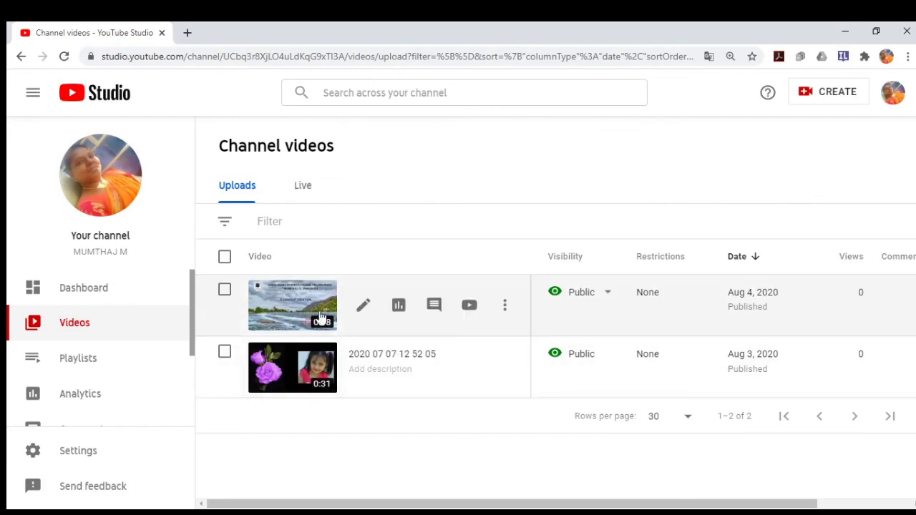
left_click(506, 309)
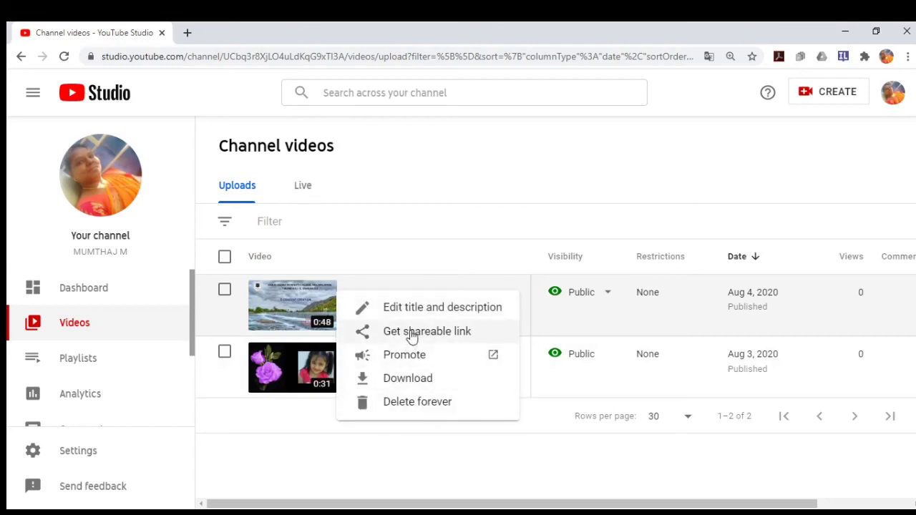
left_click(451, 339)
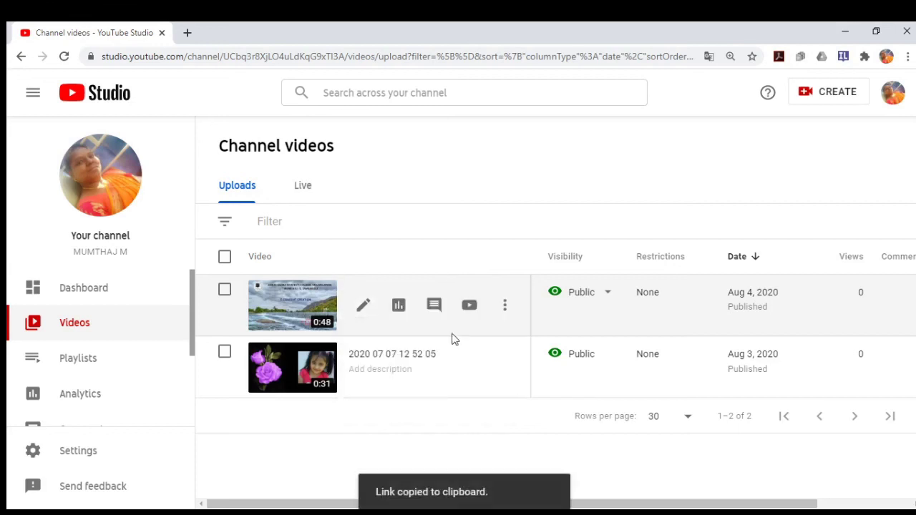